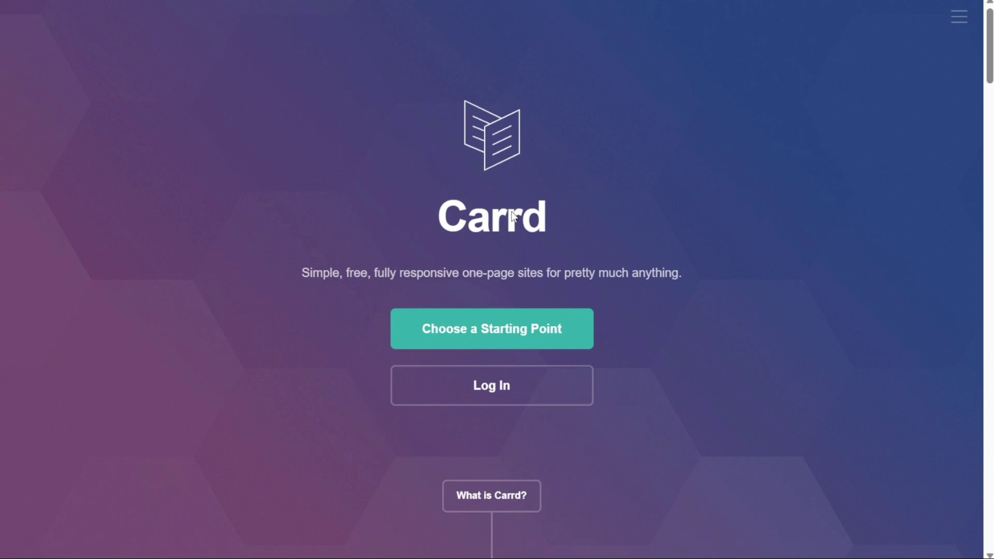
Start a new Carrd site from the Gravida template without restoring the earlier unpublished session.
{"action": "double_click", "coordinate": [513, 216]}
{"action": "left_click", "coordinate": [365, 233]}
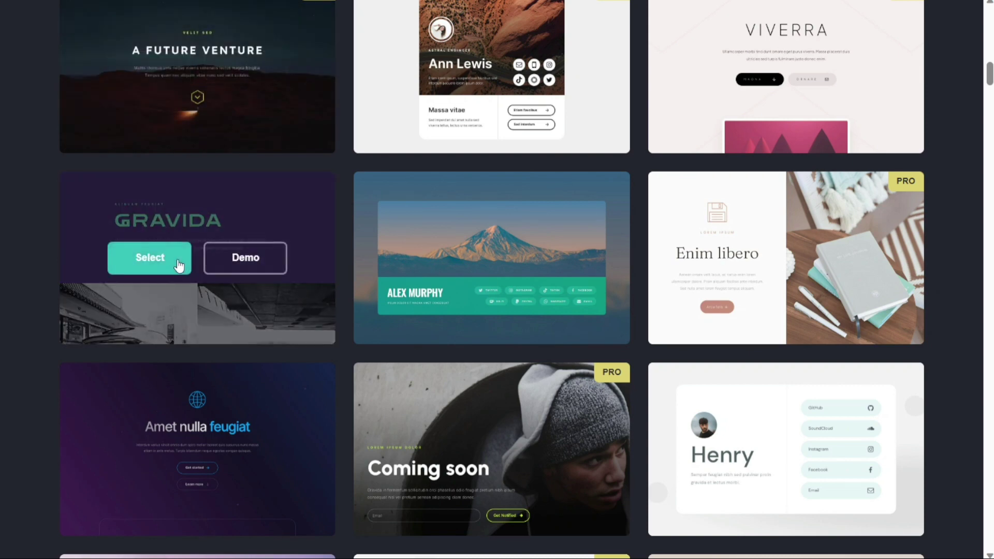
{"action": "mouse_move", "coordinate": [454, 261]}
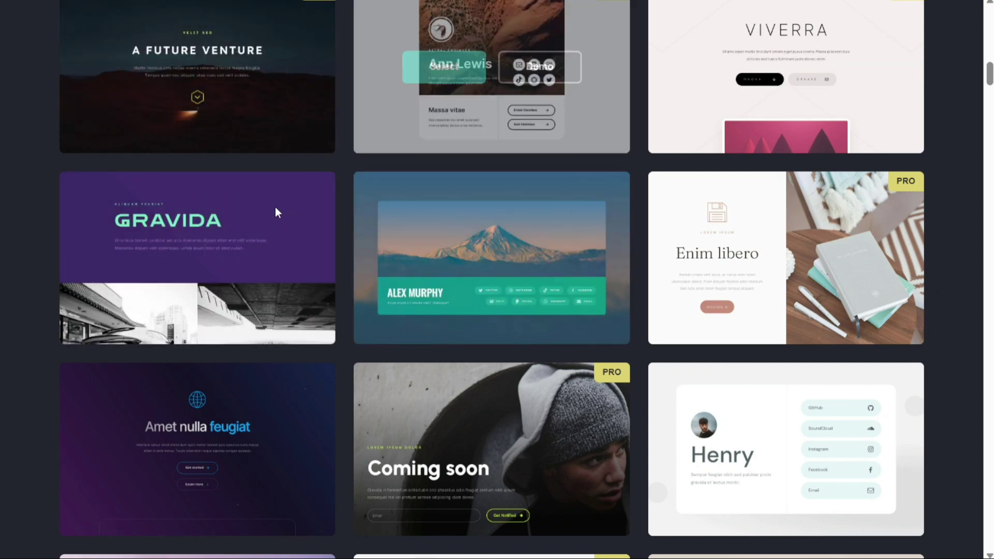
{"action": "left_click", "coordinate": [152, 271]}
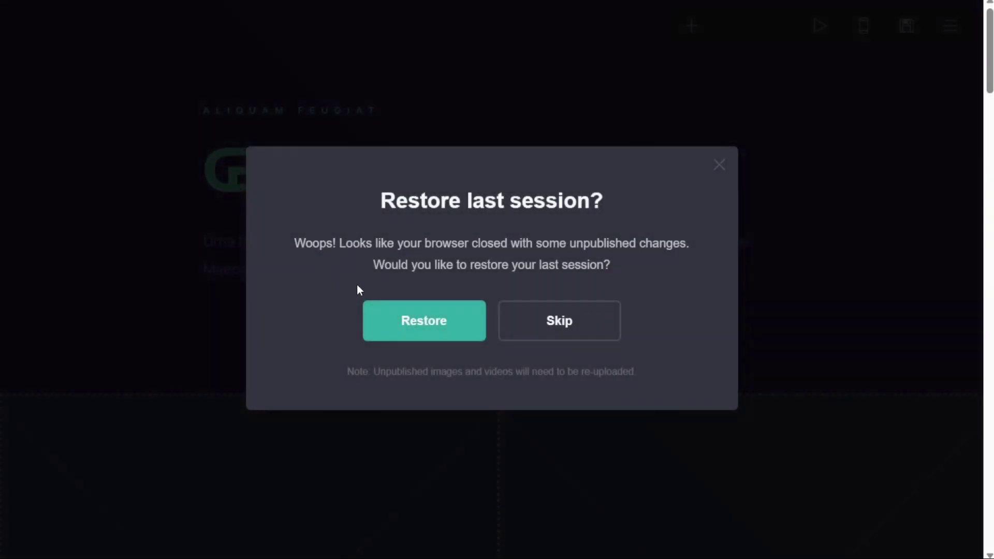
{"action": "left_click", "coordinate": [560, 336]}
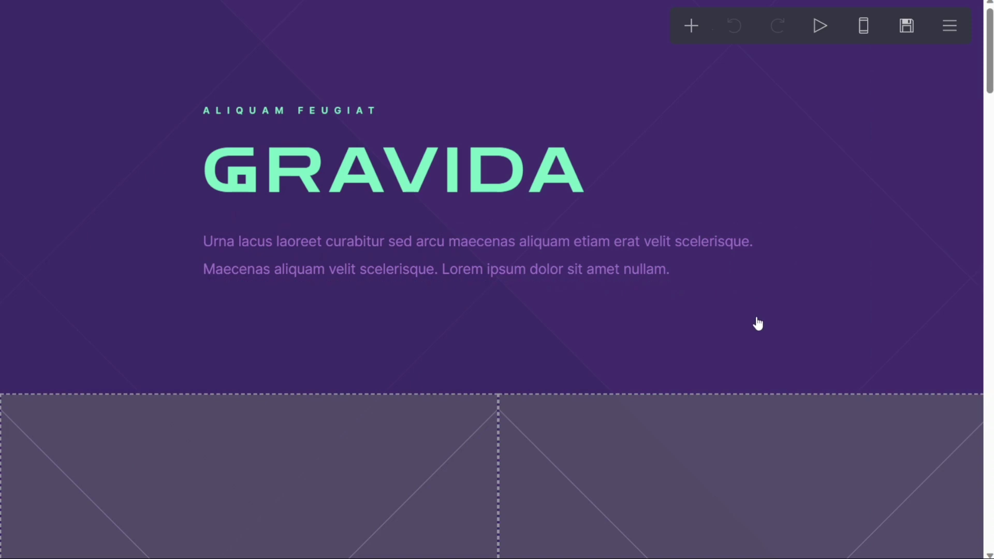
Inspect the image gallery section, the paragraph and the GRAVIDA title in the editor.
{"action": "left_click", "coordinate": [601, 450]}
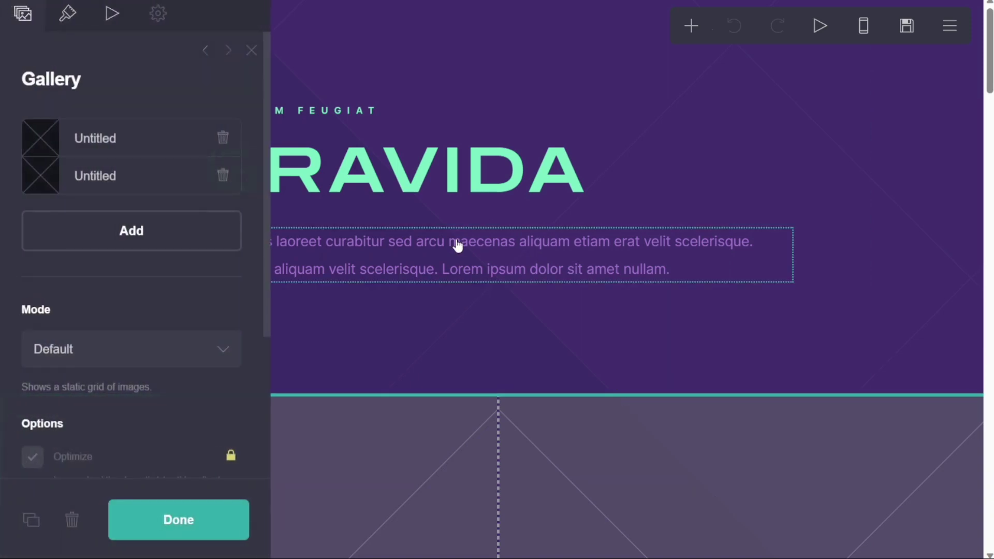
{"action": "left_click", "coordinate": [458, 246]}
{"action": "left_click", "coordinate": [399, 158]}
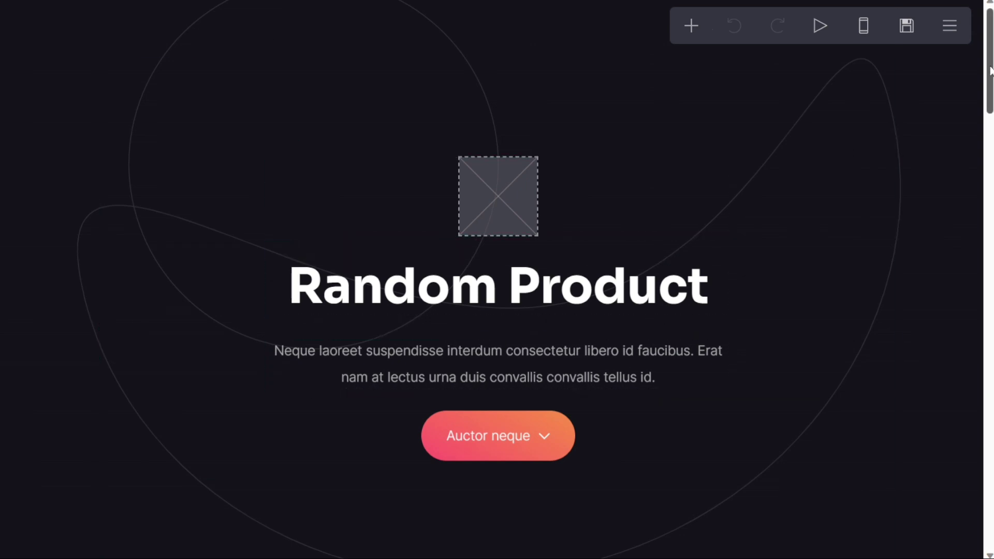
Replace the Random Product heading text with 'text'.
{"action": "scroll", "coordinate": [624, 370], "scroll_direction": "down", "scroll_amount": 8}
{"action": "scroll", "coordinate": [974, 61], "scroll_direction": "down", "scroll_amount": 5}
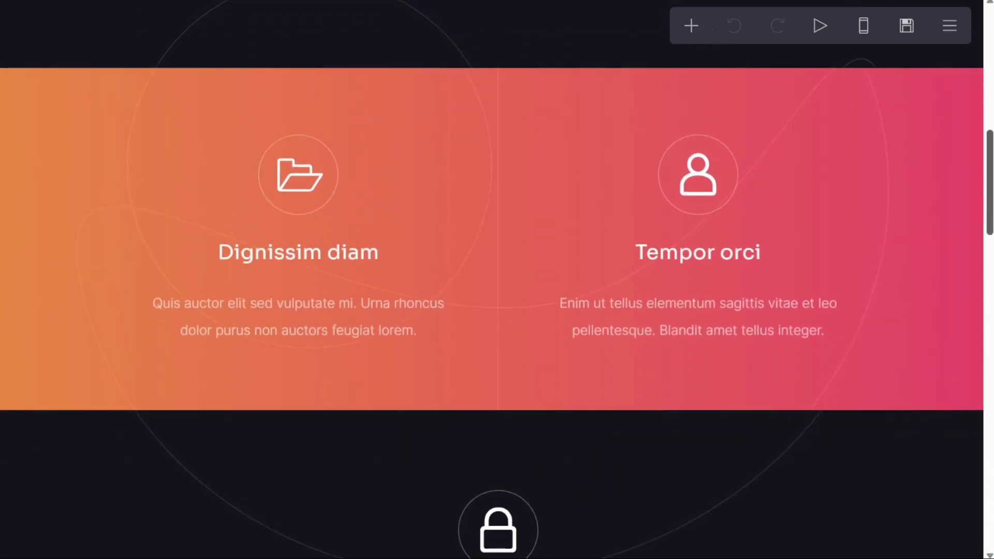
{"action": "scroll", "coordinate": [974, 61], "scroll_direction": "up", "scroll_amount": 12}
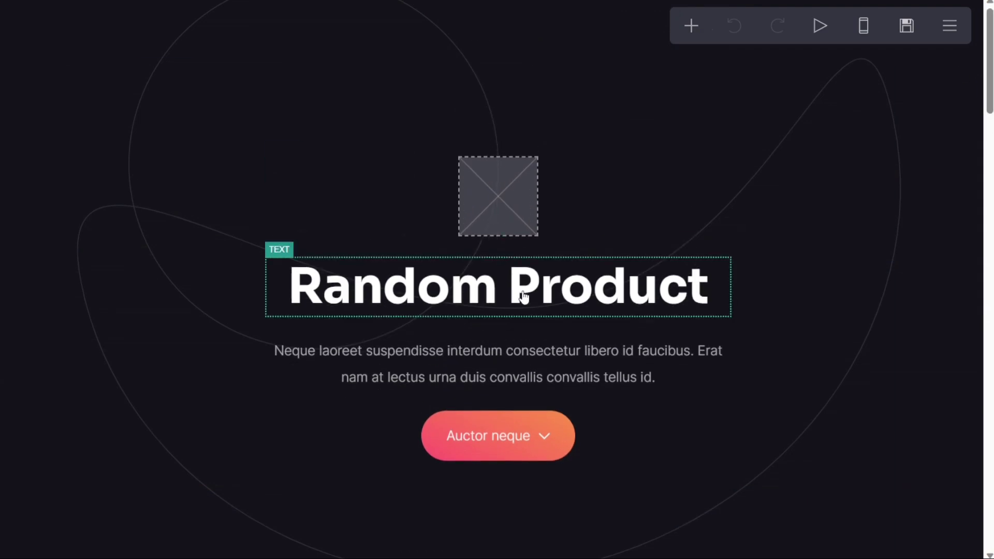
{"action": "left_click", "coordinate": [524, 296]}
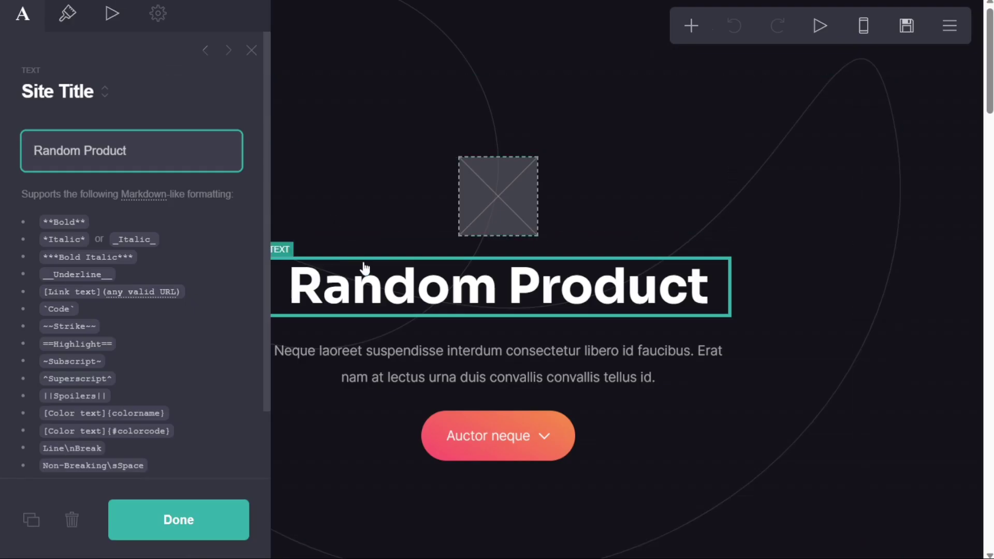
{"action": "triple_click", "coordinate": [105, 149]}
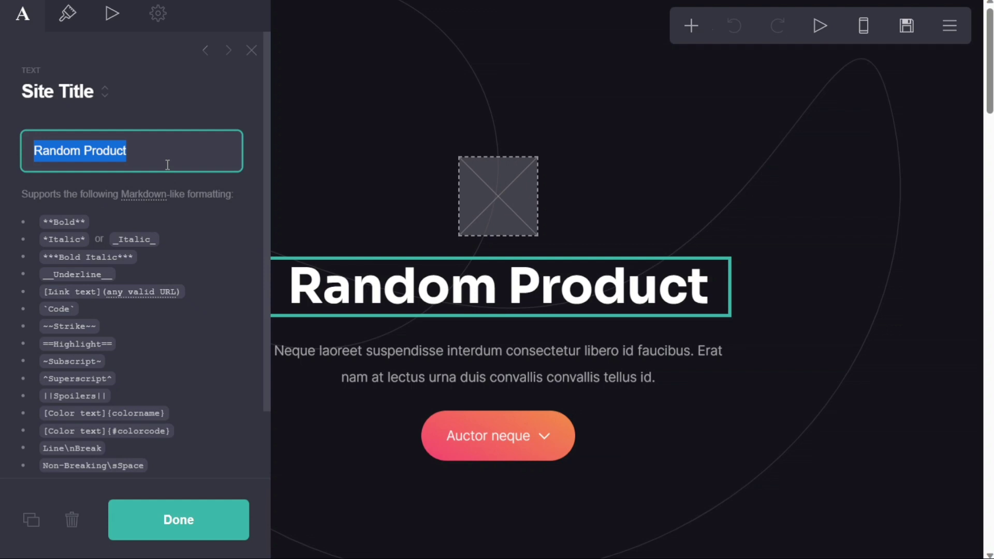
{"action": "type", "text": "text"}
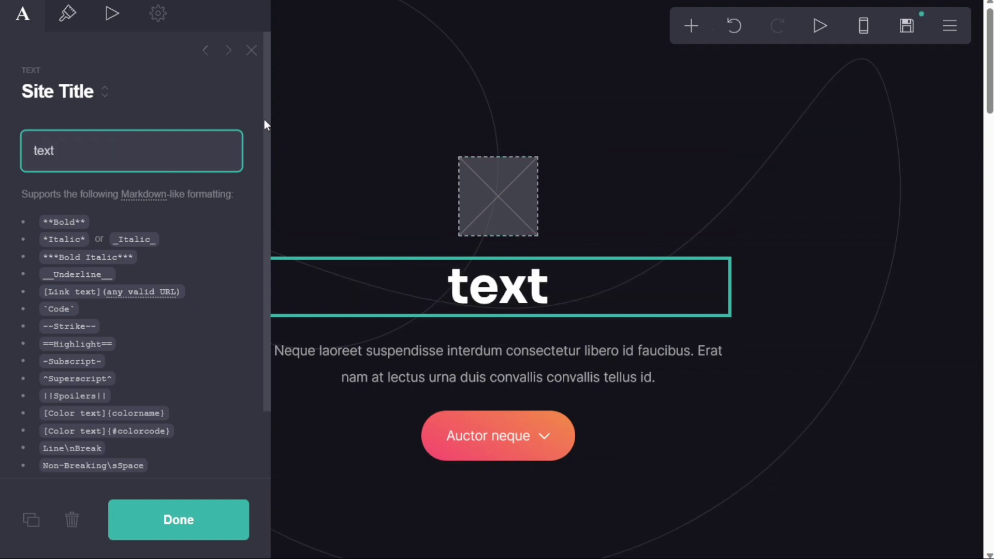
{"action": "left_click", "coordinate": [196, 523]}
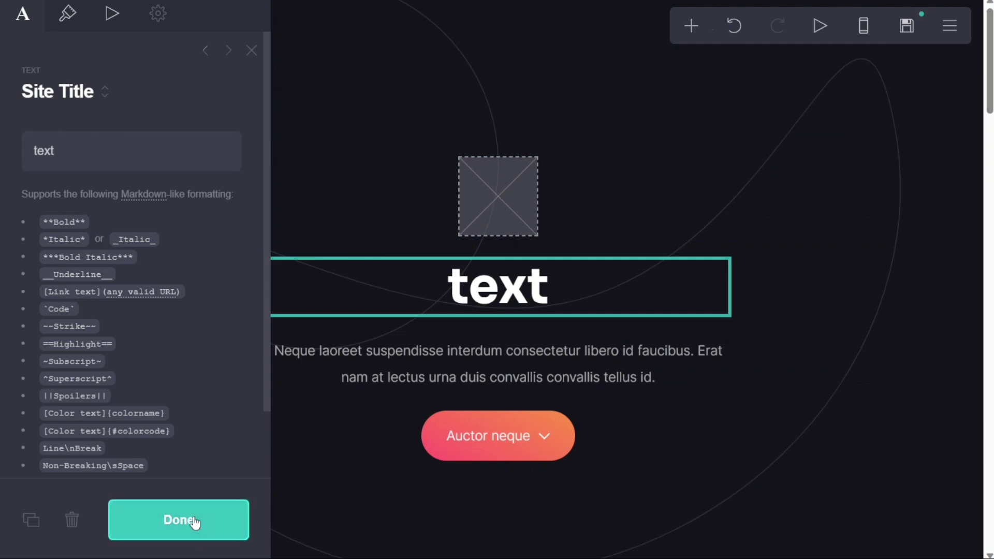
Delete the paragraph beneath the heading.
{"action": "left_click", "coordinate": [433, 377]}
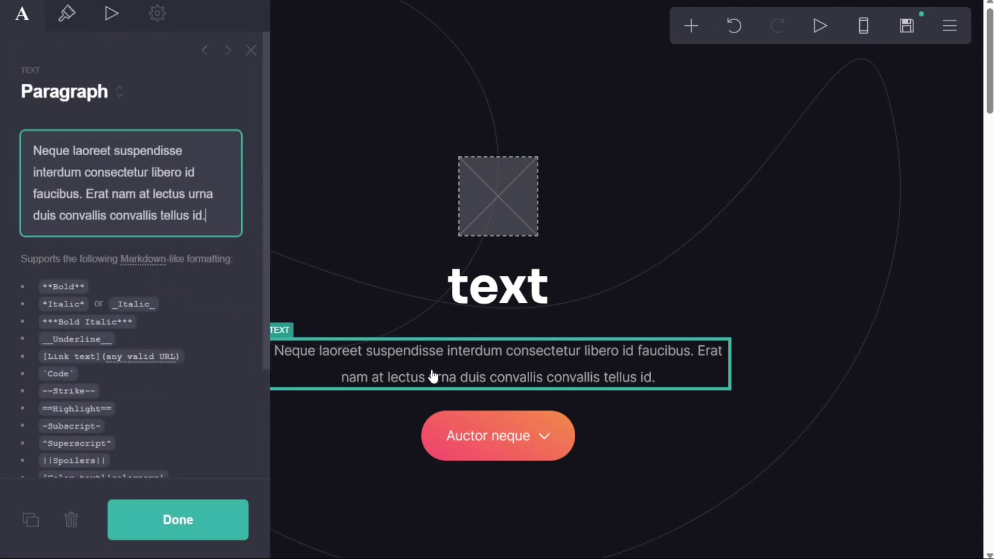
{"action": "left_click", "coordinate": [72, 523]}
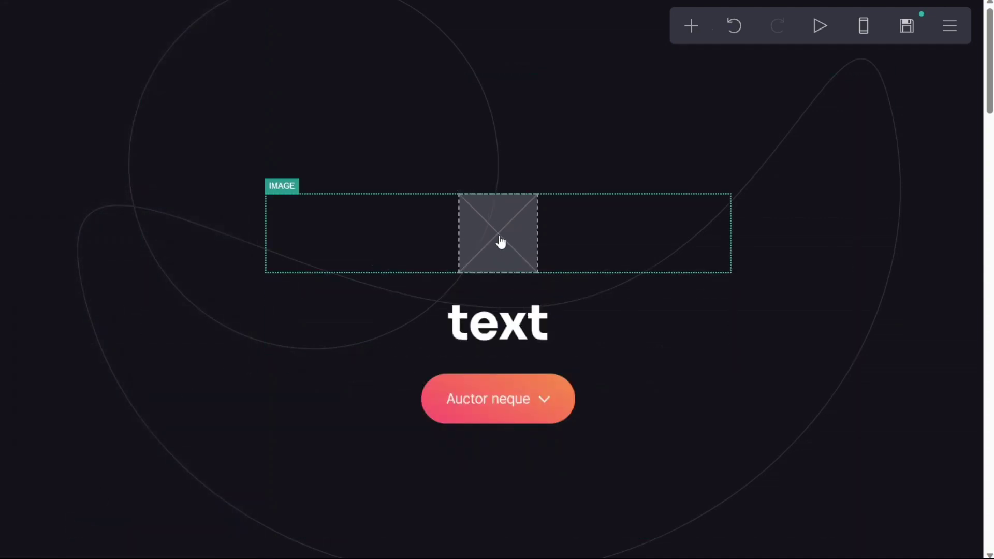
{"action": "left_click", "coordinate": [500, 242]}
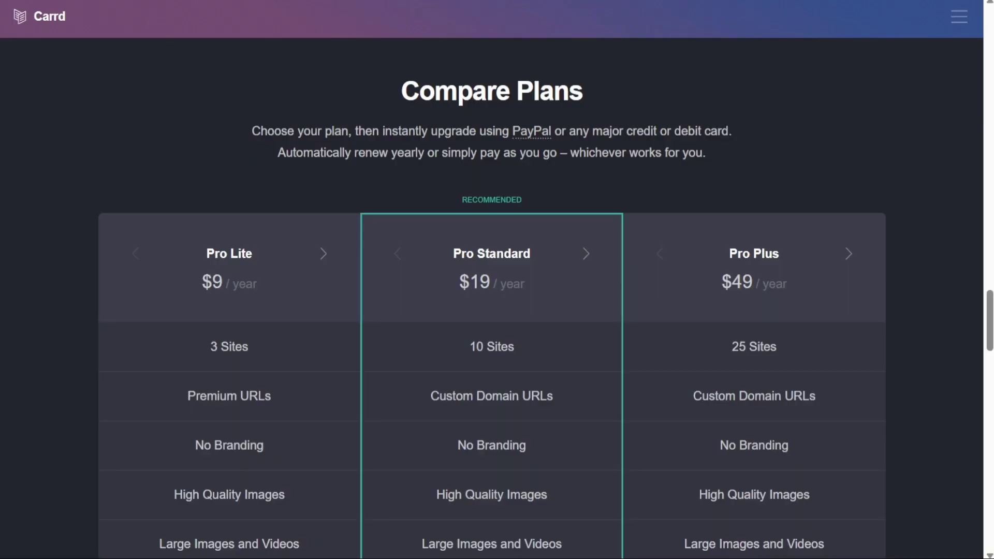
Scroll to Carrd's Compare Plans table: Pro Lite $9, Pro Standard $19, Pro Plus $49 per year.
{"action": "scroll", "coordinate": [492, 294], "scroll_direction": "down", "scroll_amount": 3}
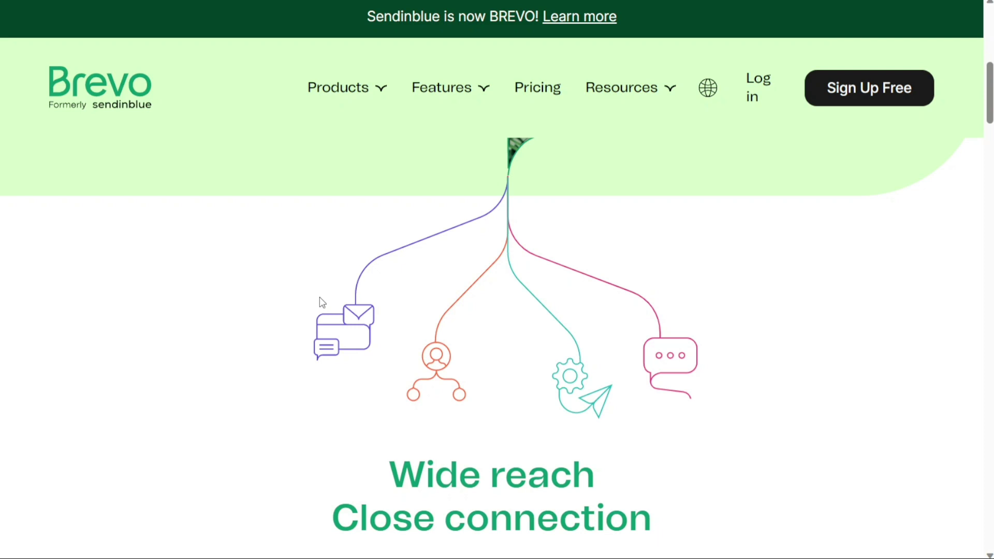
{"action": "mouse_move", "coordinate": [438, 127]}
{"action": "scroll", "coordinate": [491, 311], "scroll_direction": "down", "scroll_amount": 5}
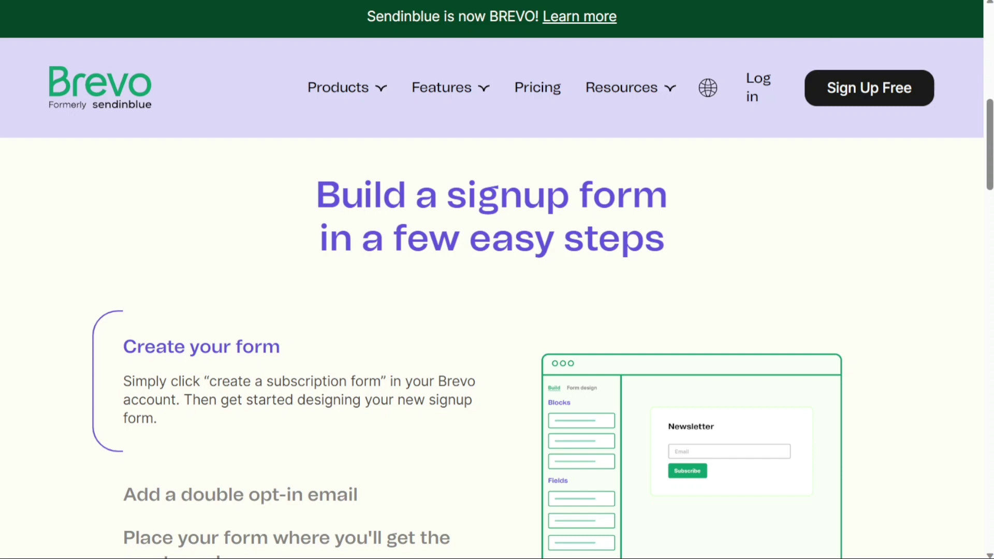
{"action": "scroll", "coordinate": [497, 347], "scroll_direction": "down", "scroll_amount": 3}
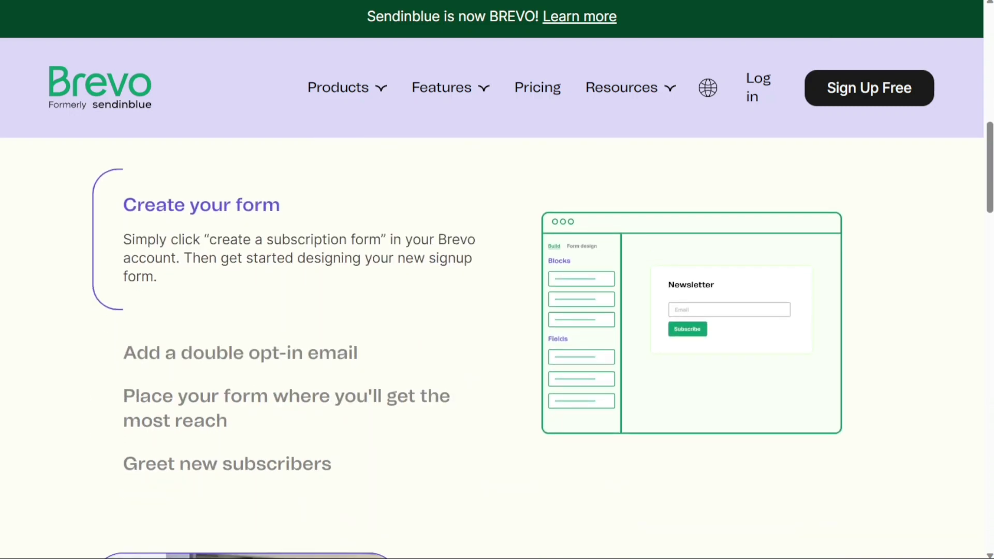
{"action": "scroll", "coordinate": [497, 336], "scroll_direction": "up", "scroll_amount": 2}
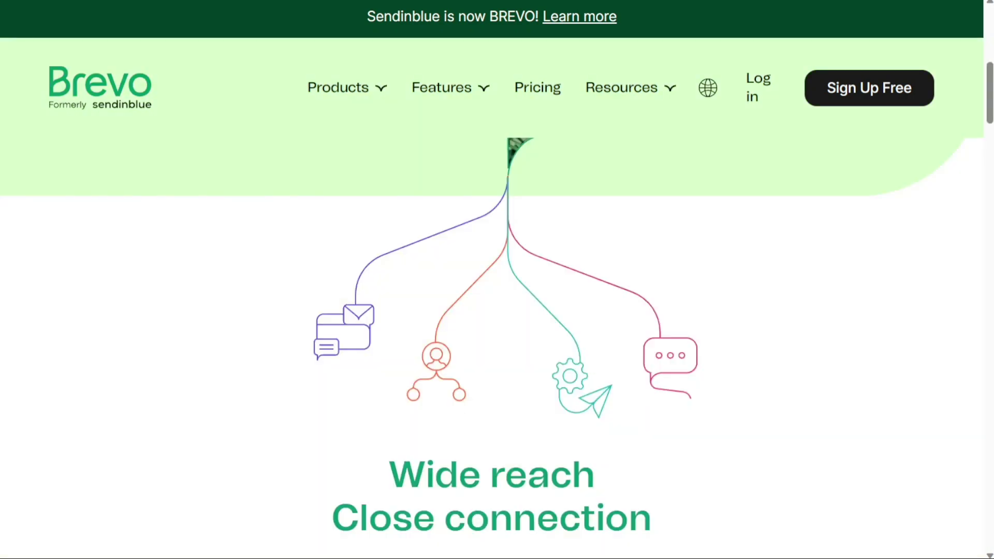
{"action": "mouse_move", "coordinate": [453, 67]}
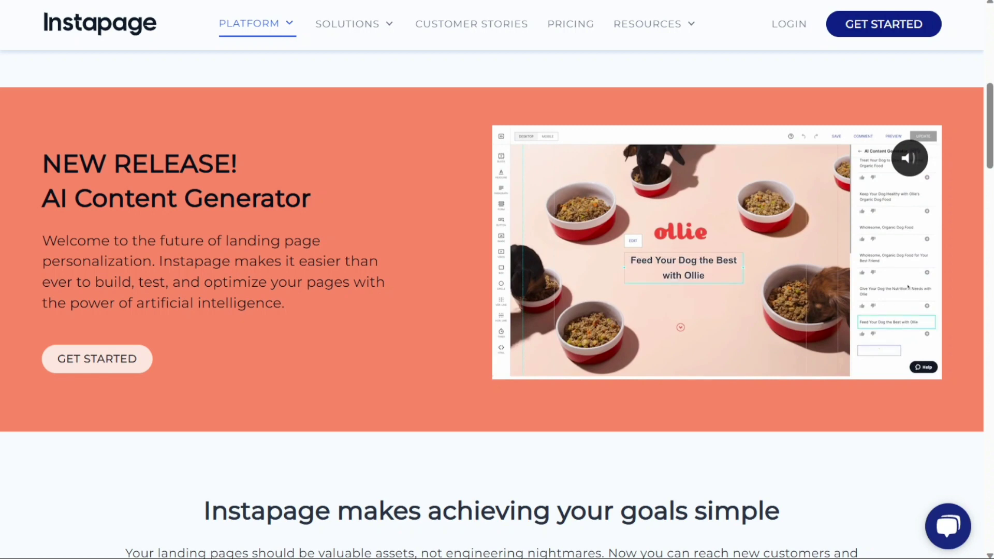
Browse Instapage's features and G2 awards, then compare Build at $299 monthly versus $199 annually.
{"action": "scroll", "coordinate": [497, 280], "scroll_direction": "down", "scroll_amount": 7}
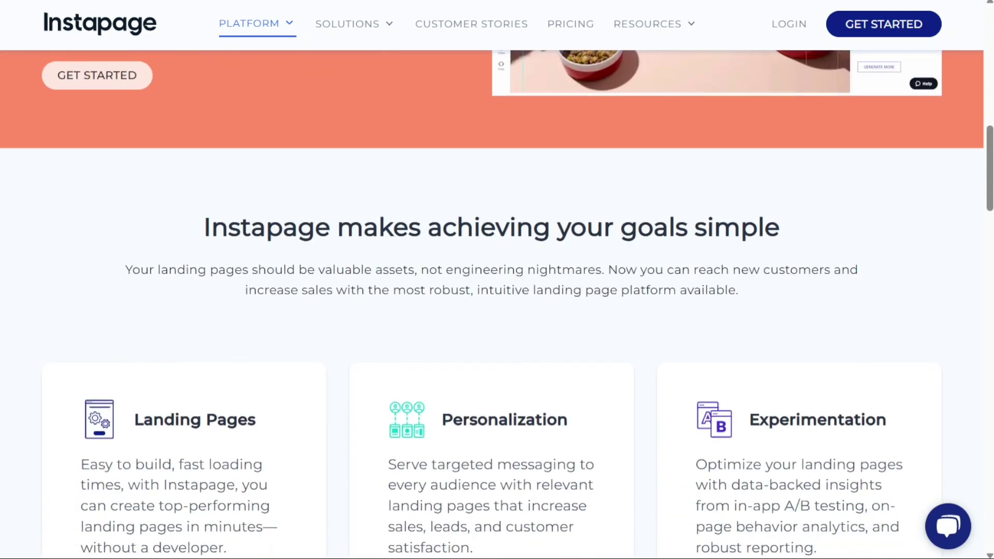
{"action": "scroll", "coordinate": [497, 300], "scroll_direction": "down", "scroll_amount": 3}
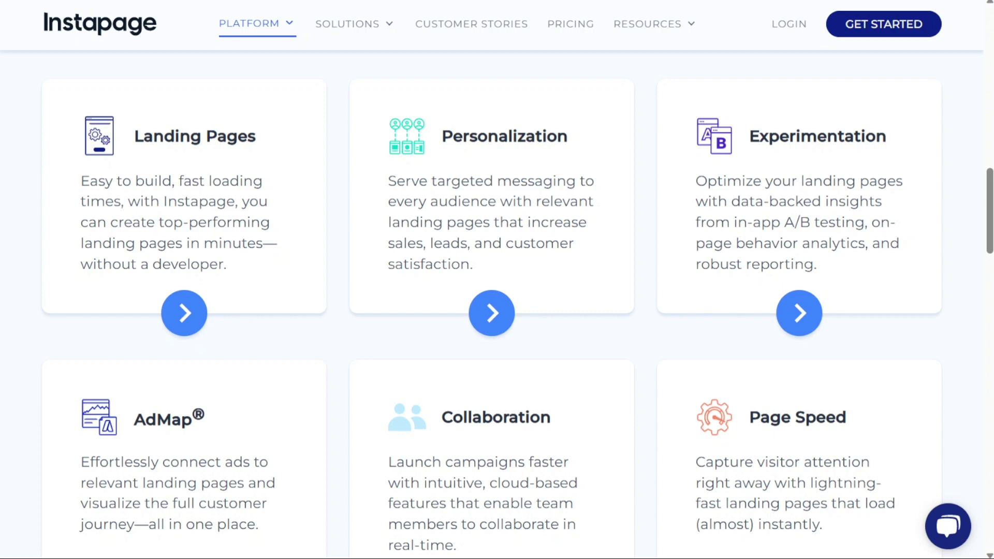
{"action": "scroll", "coordinate": [497, 280], "scroll_direction": "down", "scroll_amount": 5}
{"action": "scroll", "coordinate": [497, 279], "scroll_direction": "down", "scroll_amount": 4}
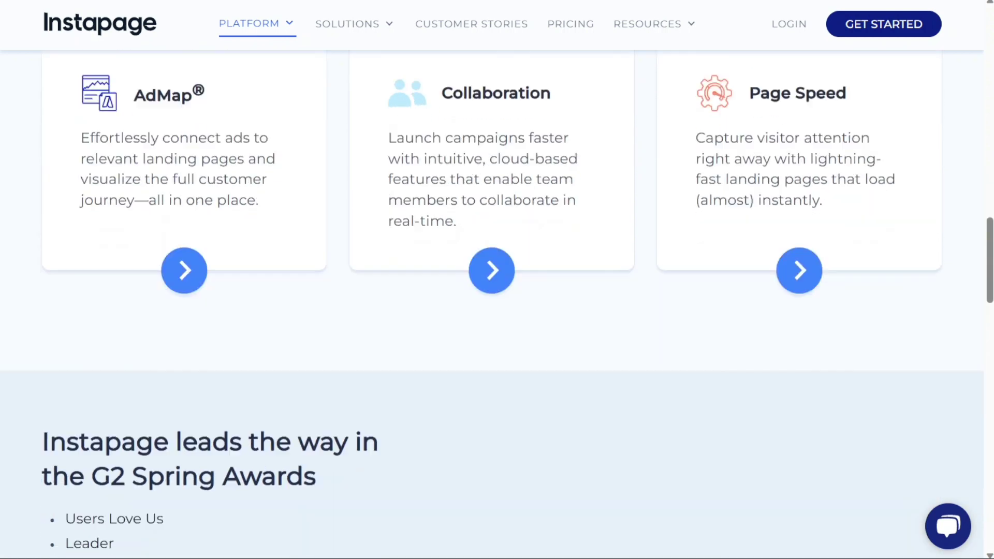
{"action": "scroll", "coordinate": [497, 306], "scroll_direction": "down", "scroll_amount": 2}
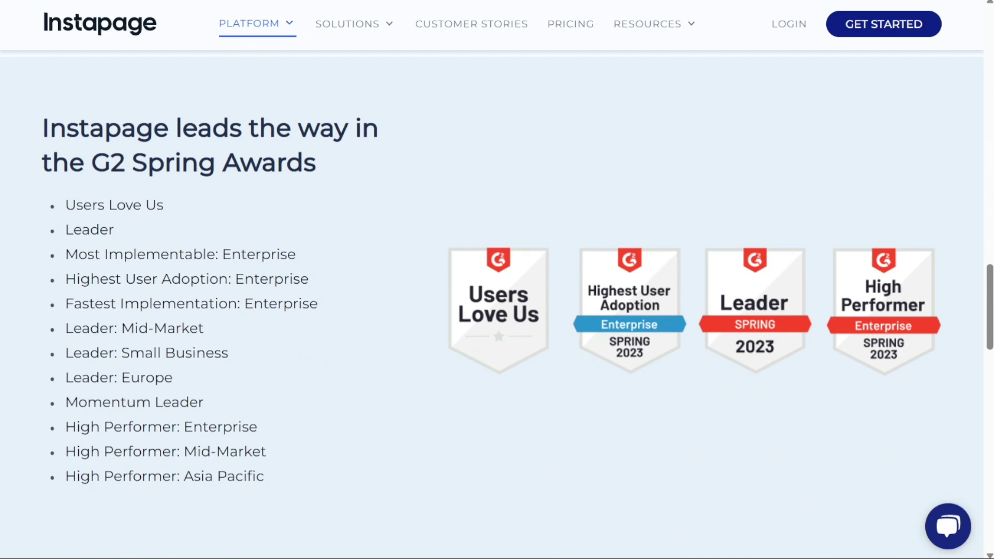
{"action": "scroll", "coordinate": [497, 305], "scroll_direction": "up", "scroll_amount": 7}
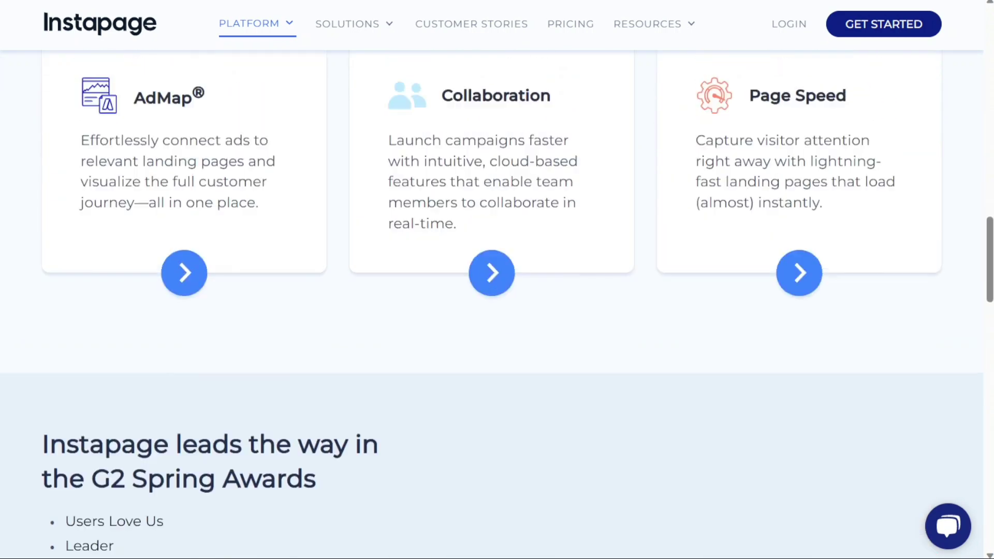
{"action": "scroll", "coordinate": [497, 305], "scroll_direction": "up", "scroll_amount": 1}
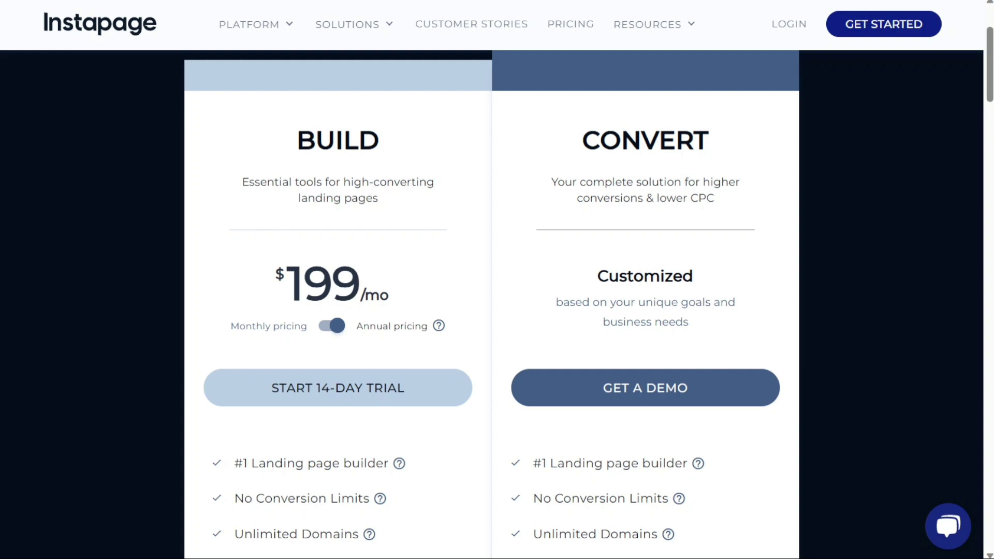
{"action": "left_click", "coordinate": [333, 326]}
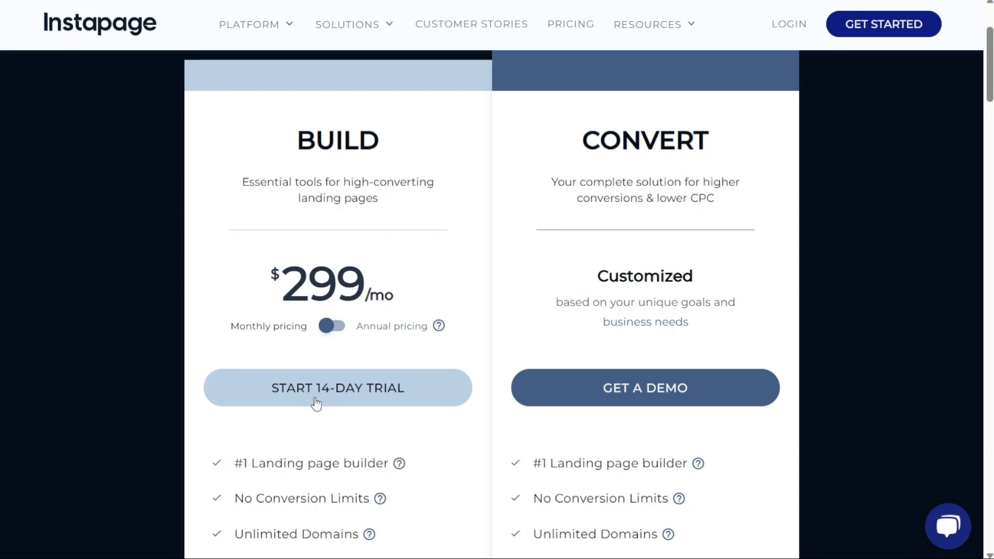
{"action": "left_click", "coordinate": [329, 325]}
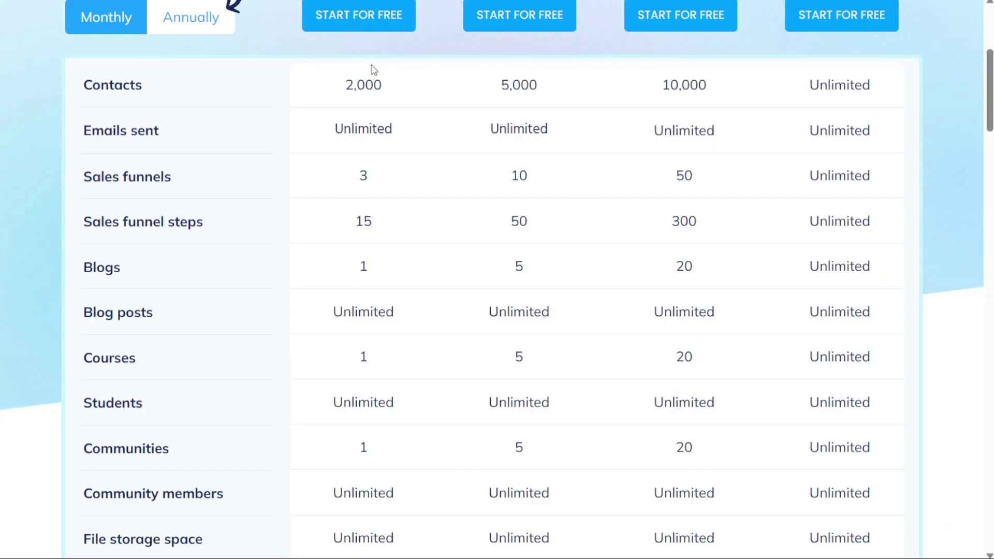
Scroll up to systeme.io's 'Choose your plan:' table comparing Free, Startup, Webinar and Unlimited.
{"action": "scroll", "coordinate": [374, 70], "scroll_direction": "up", "scroll_amount": 4}
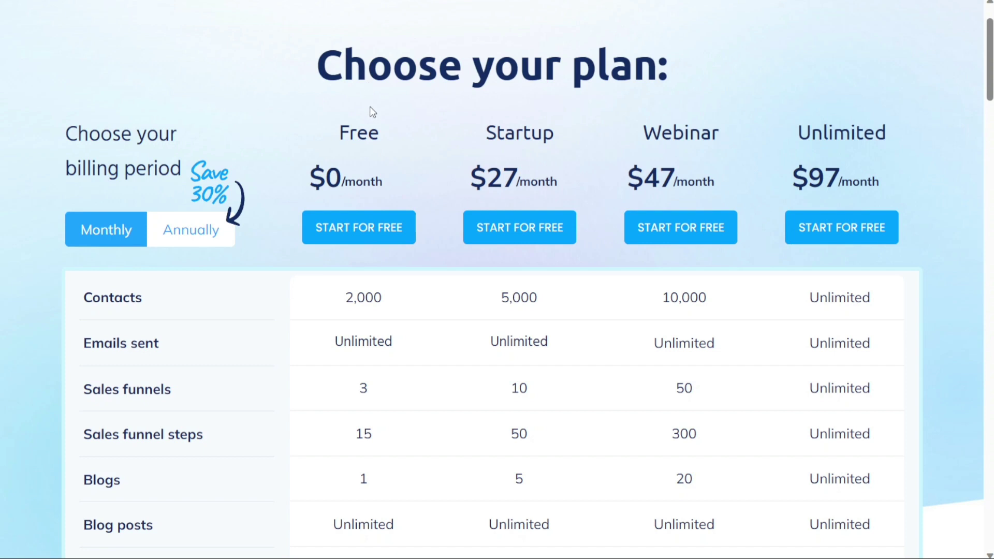